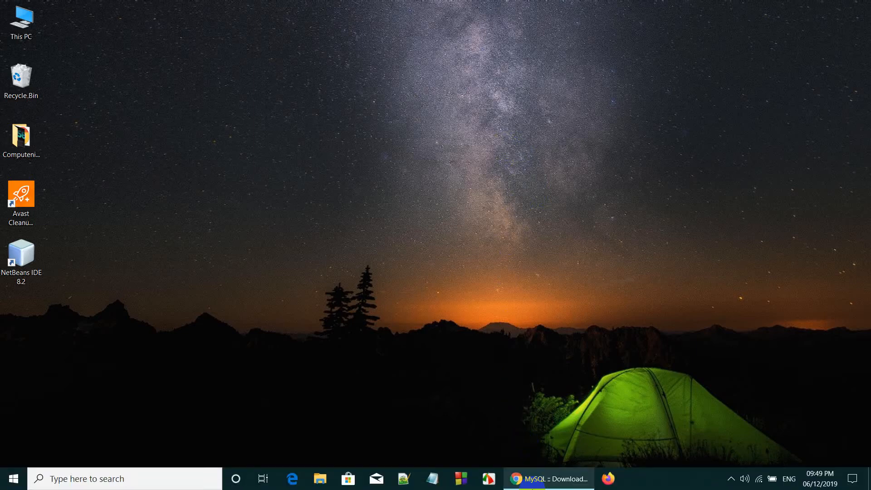
- Switch to Chrome and download the platform-independent ZIP archive mysql-connector-java-5.1.48.zip into the Downloads folder
click(541, 482)
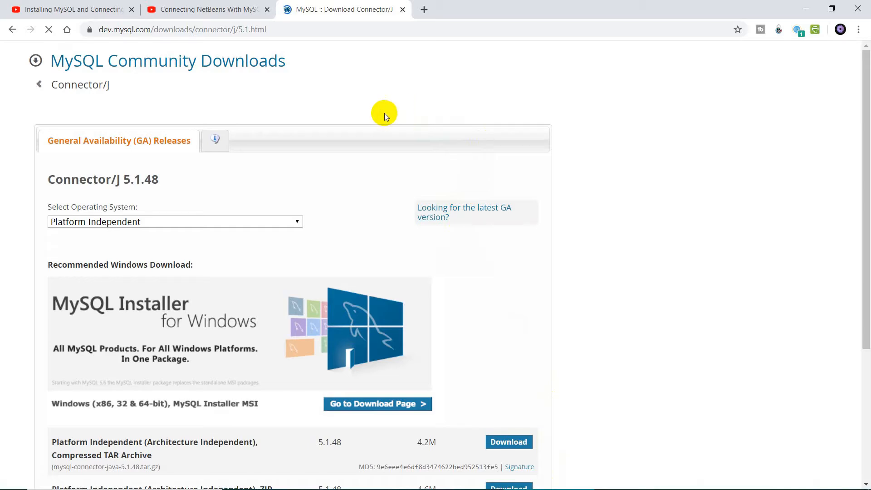
scroll(385, 113, down, 2)
scroll(380, 121, up, 2)
scroll(335, 200, down, 1)
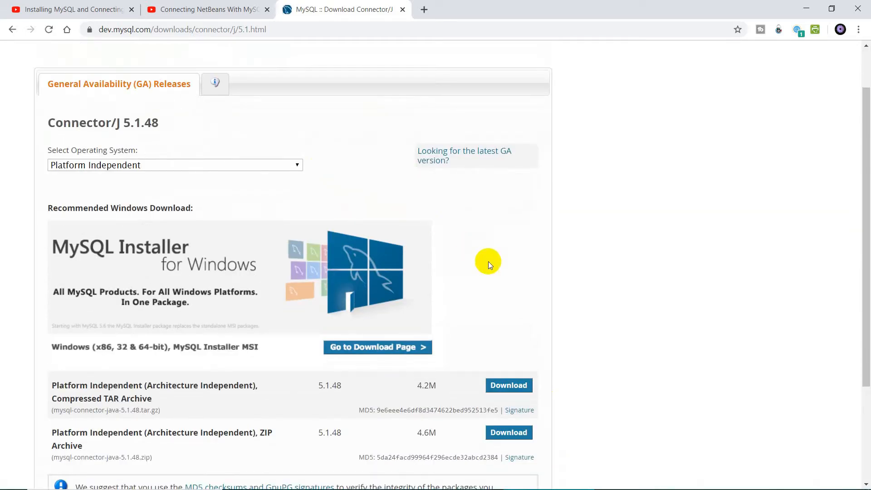
scroll(491, 258, up, 1)
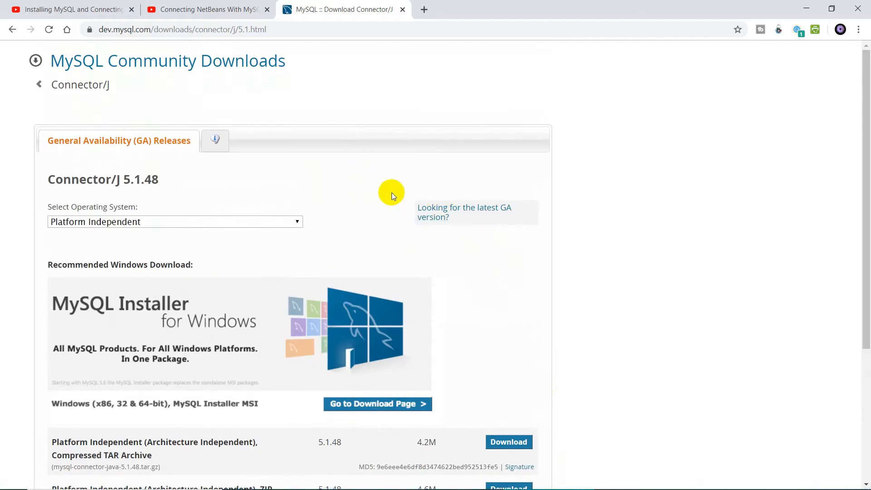
scroll(428, 246, down, 1)
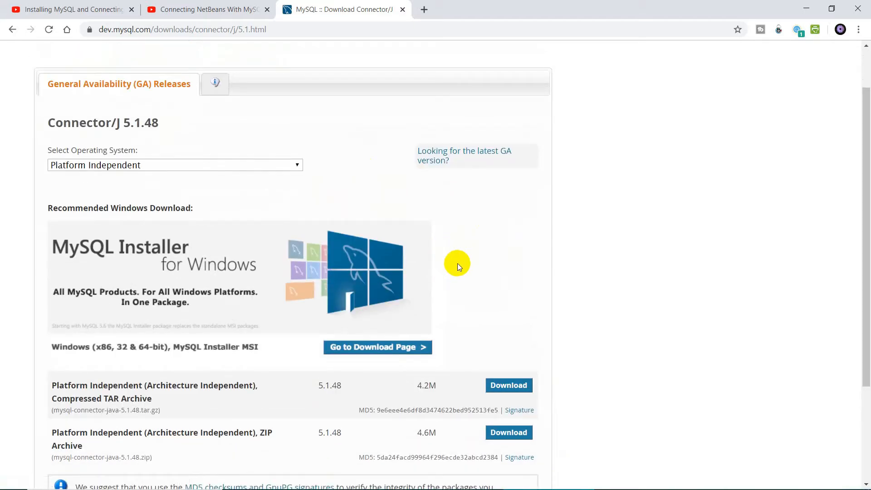
scroll(466, 260, down, 3)
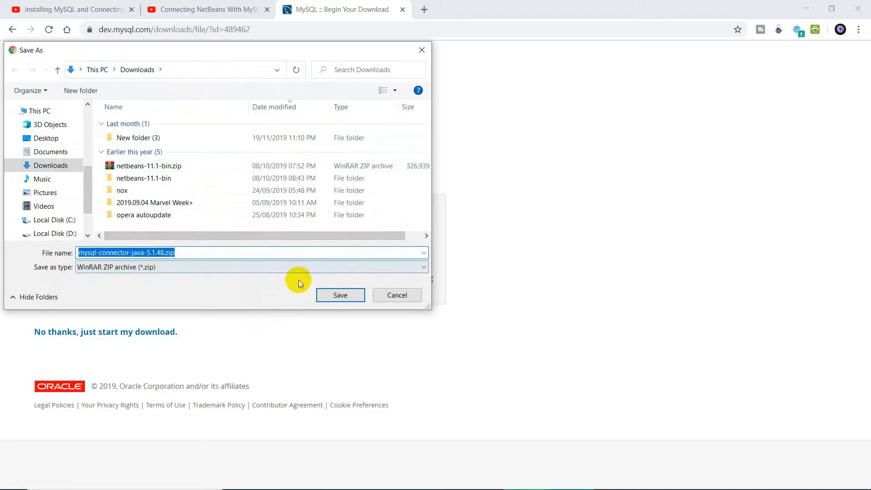
click(339, 295)
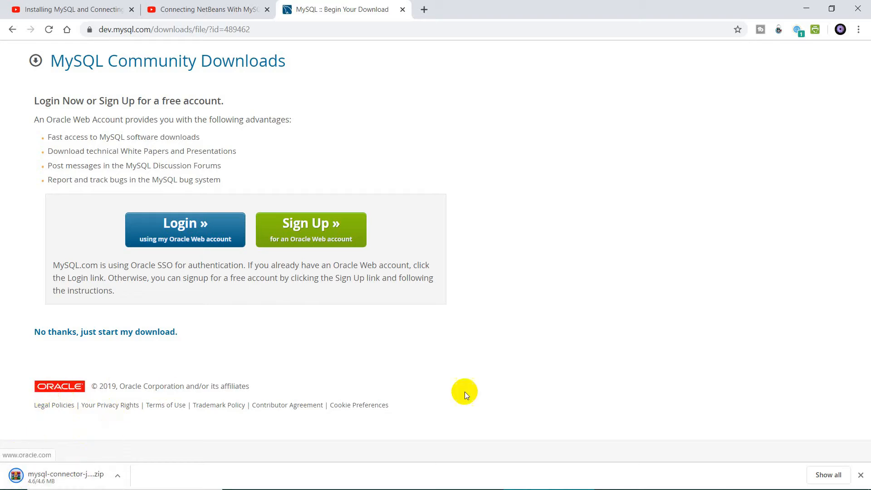
click(805, 8)
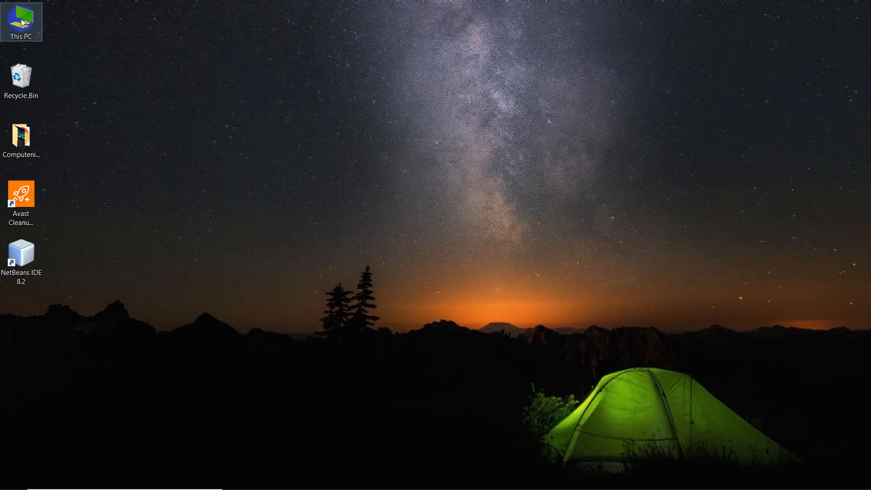
- In File Explorer, extract mysql-connector-java-5.1.48.zip within Downloads to its own mysql-connector-java-5.1.48 folder
double_click(32, 21)
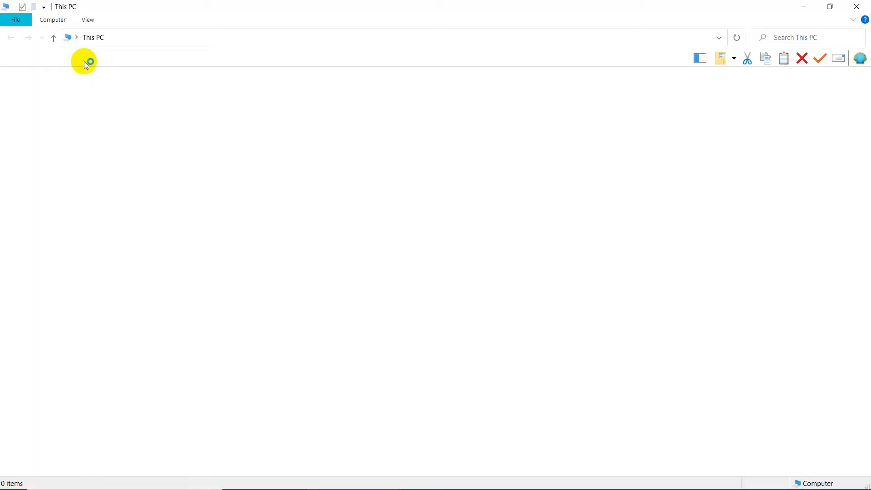
double_click(575, 99)
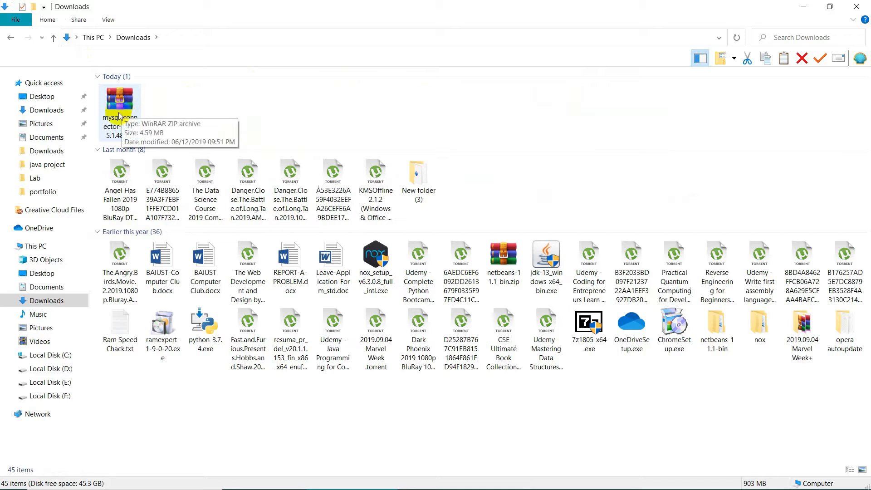
right_click(121, 114)
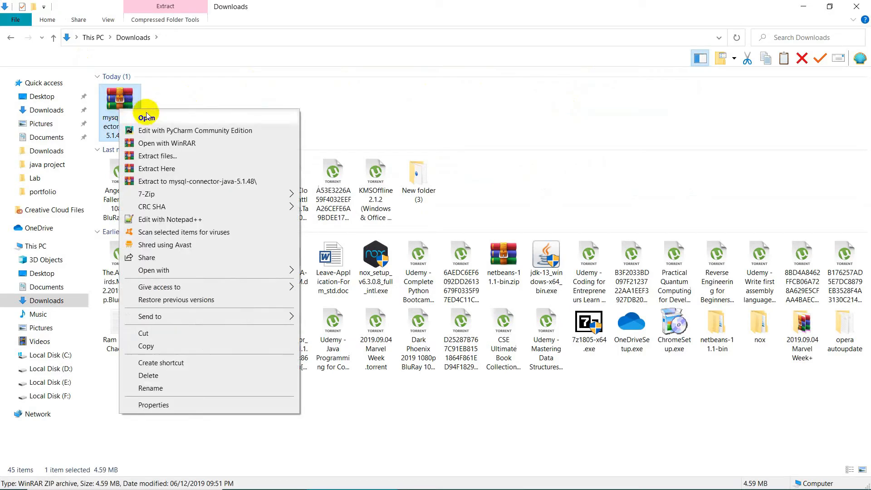
click(206, 181)
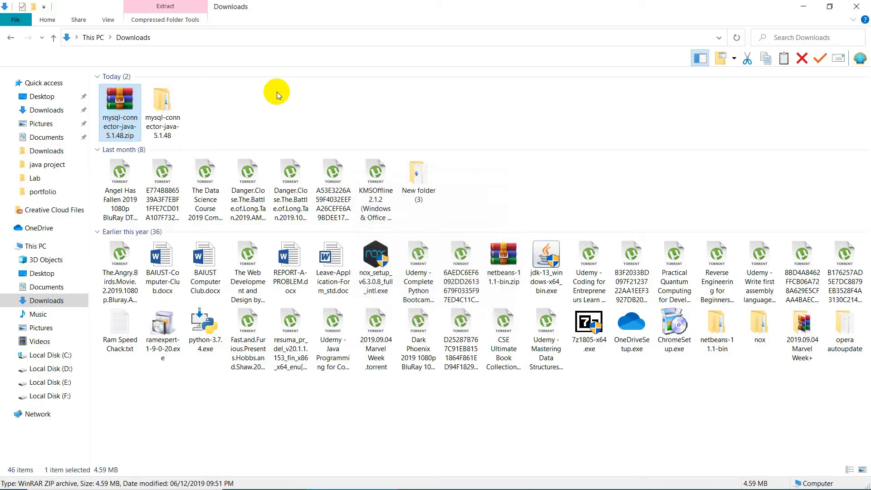
- Look through the extracted mysql-connector-java-5.1.48 folder and its inner folder for the connector JAR files
double_click(167, 108)
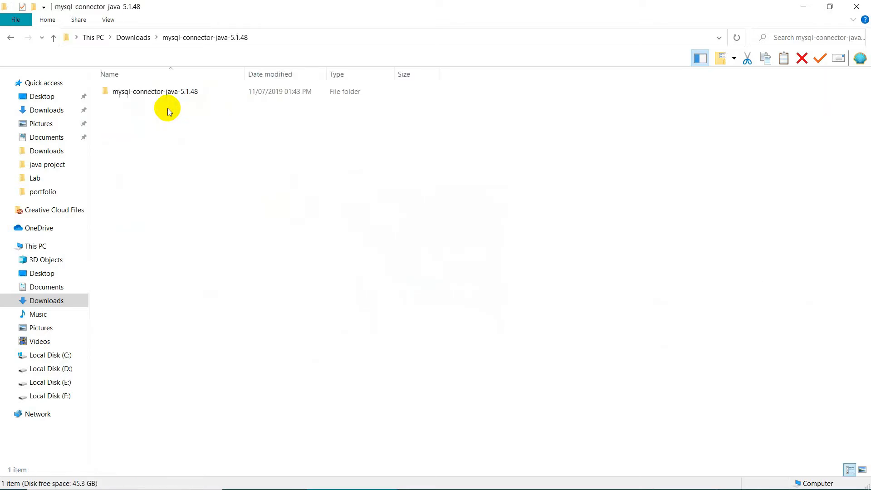
double_click(170, 90)
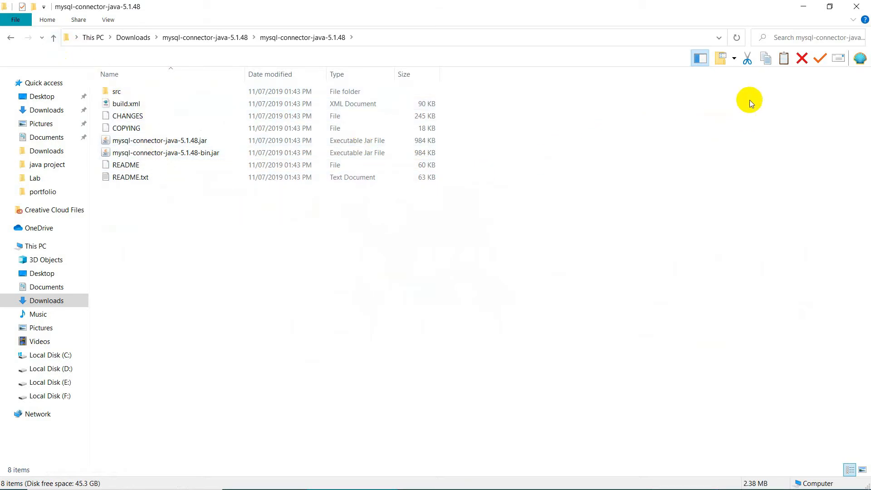
click(802, 6)
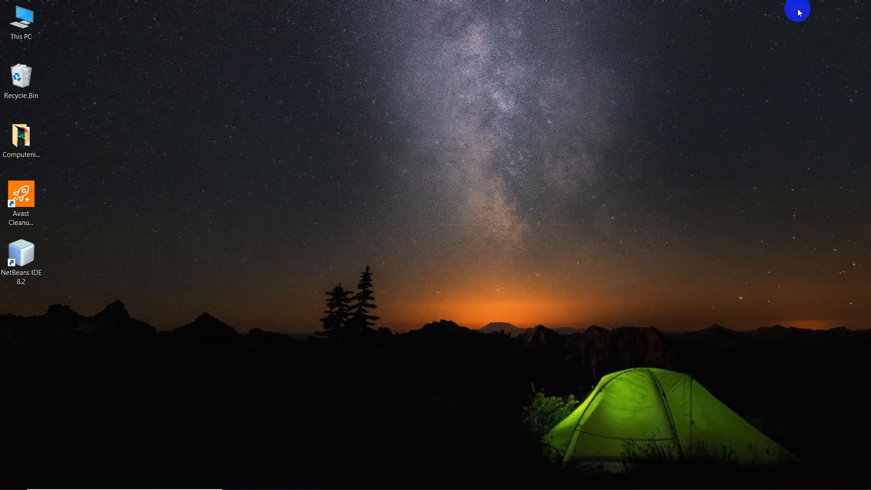
- Launch NetBeans IDE 8.2 and create a Java Application project named TestMYSQL with a main class
double_click(32, 256)
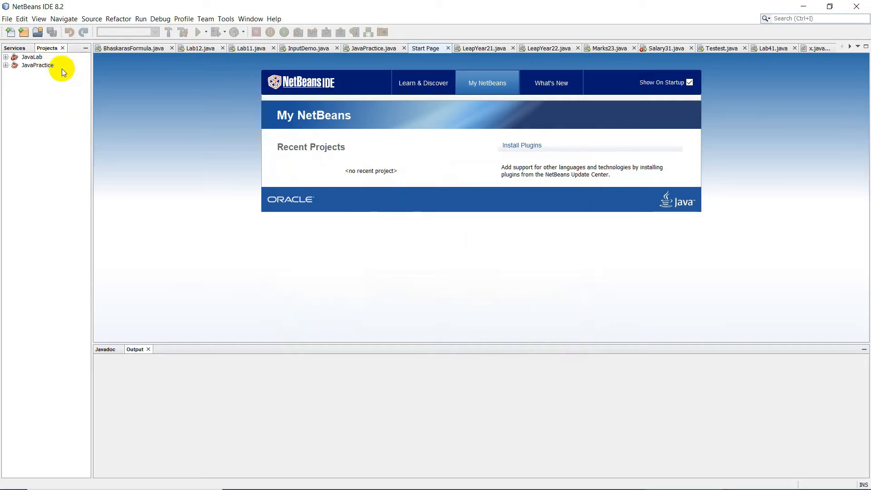
click(8, 19)
click(38, 31)
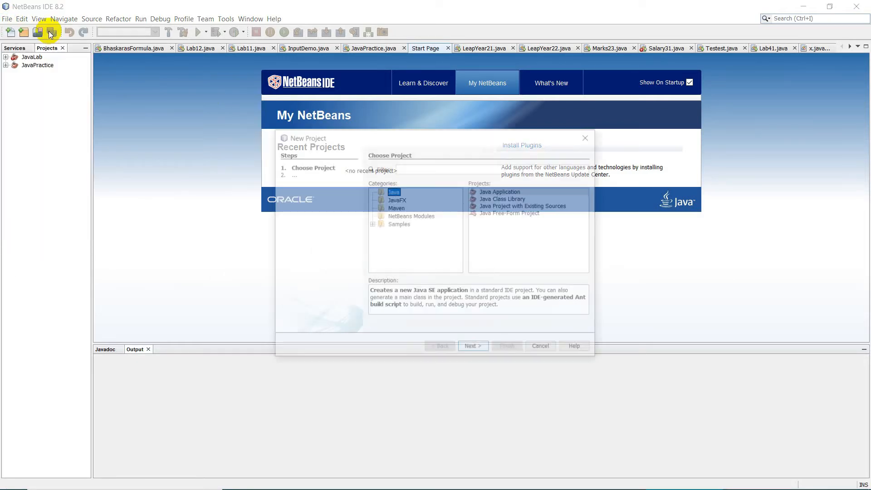
click(507, 190)
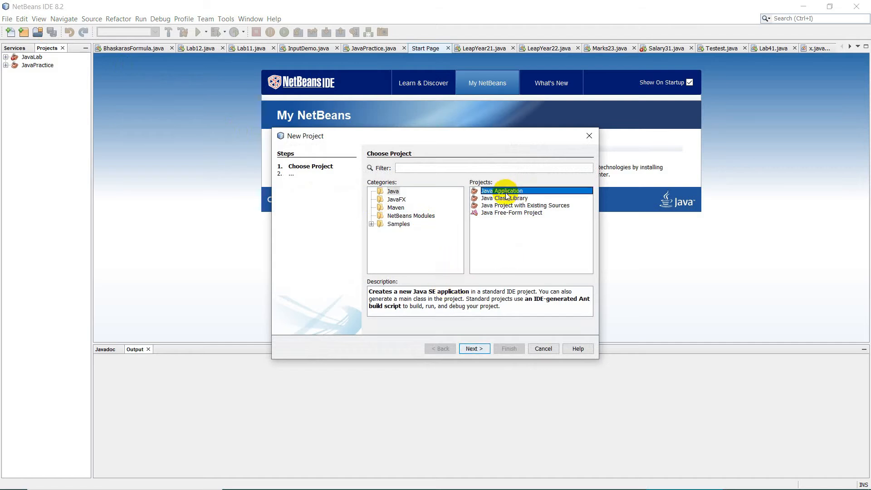
click(474, 349)
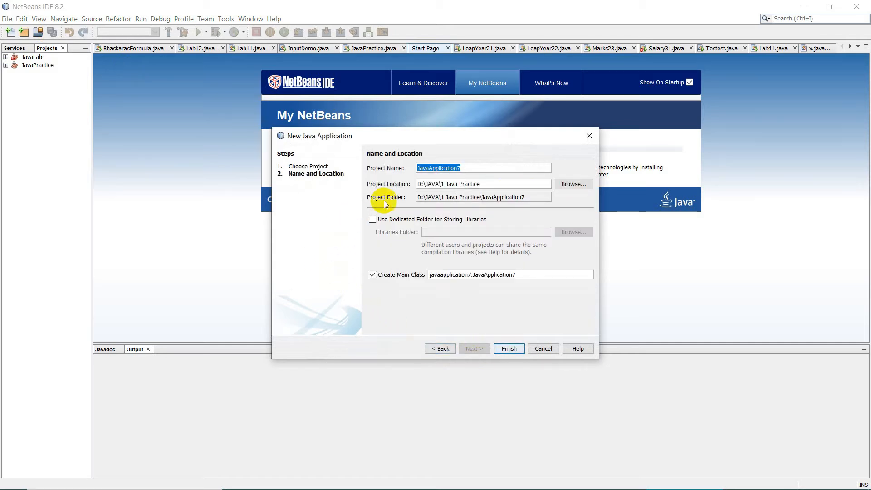
key(BackSpace)
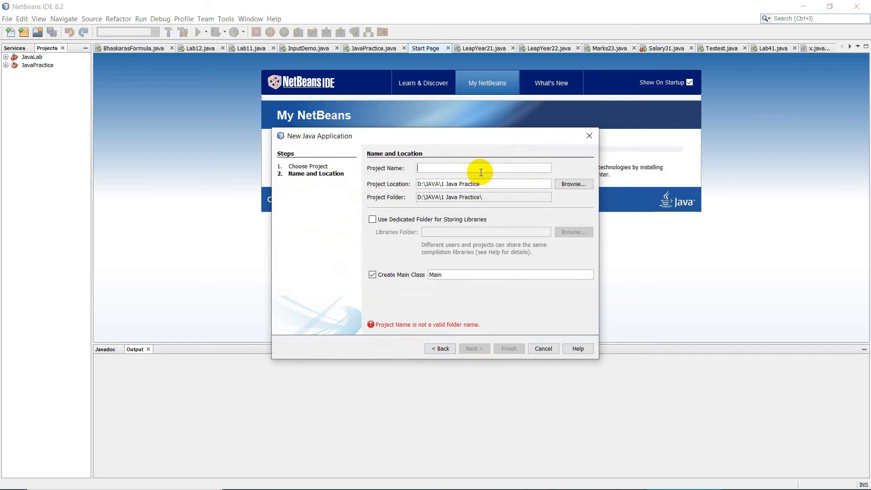
text(T)
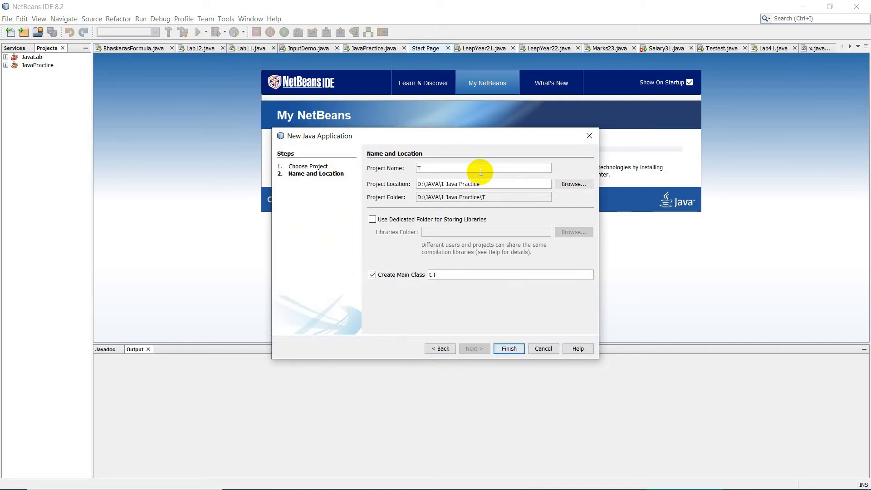
text(estMYS)
text(L)
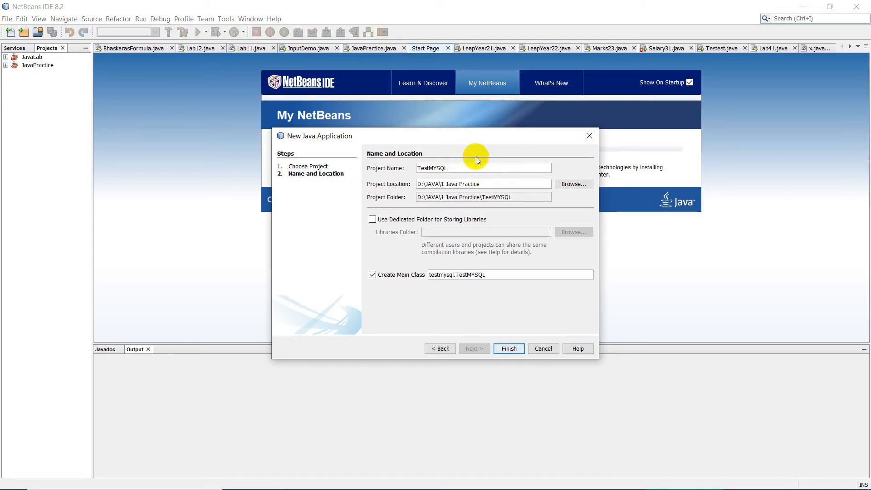
click(517, 348)
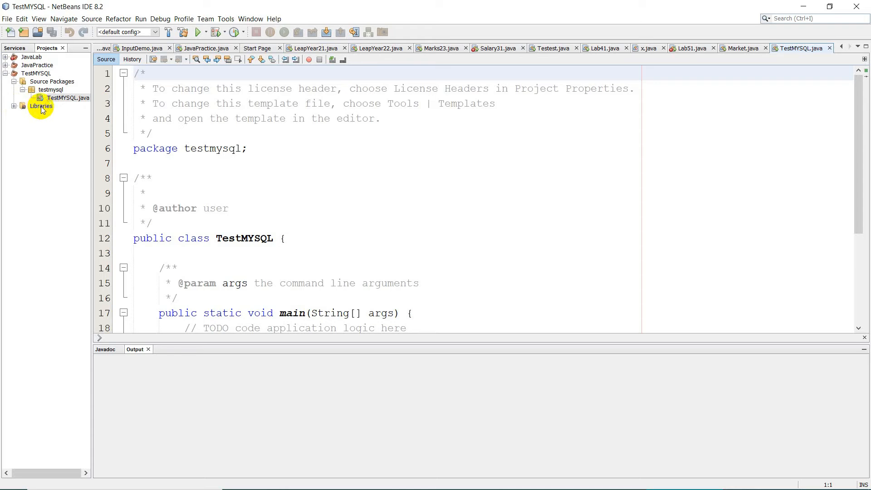
- Add mysql-connector-java-5.1.48-bin.jar from the extracted folder in Downloads to the TestMYSQL project's libraries and expand its package list
click(14, 106)
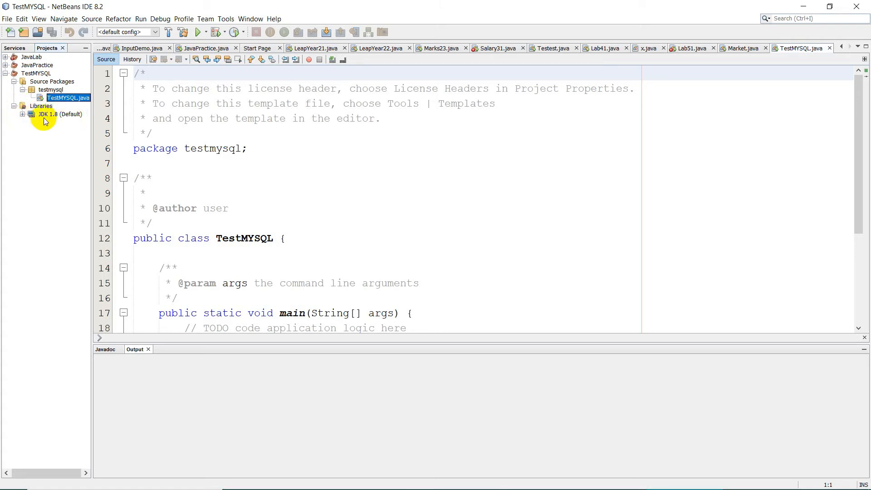
right_click(24, 107)
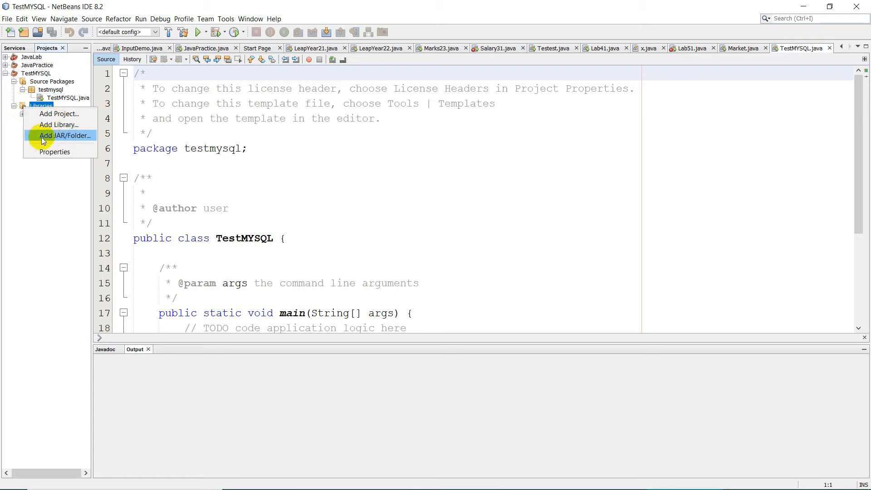
click(65, 136)
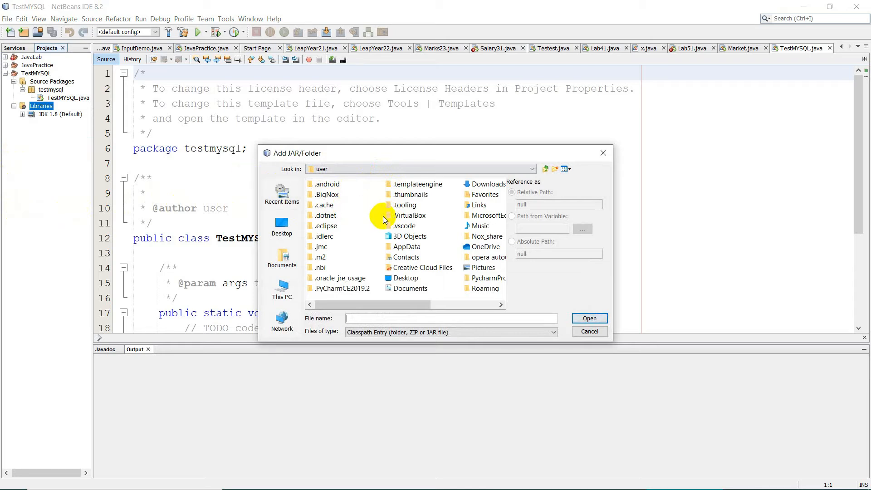
scroll(383, 220, right, 3)
scroll(383, 220, left, 3)
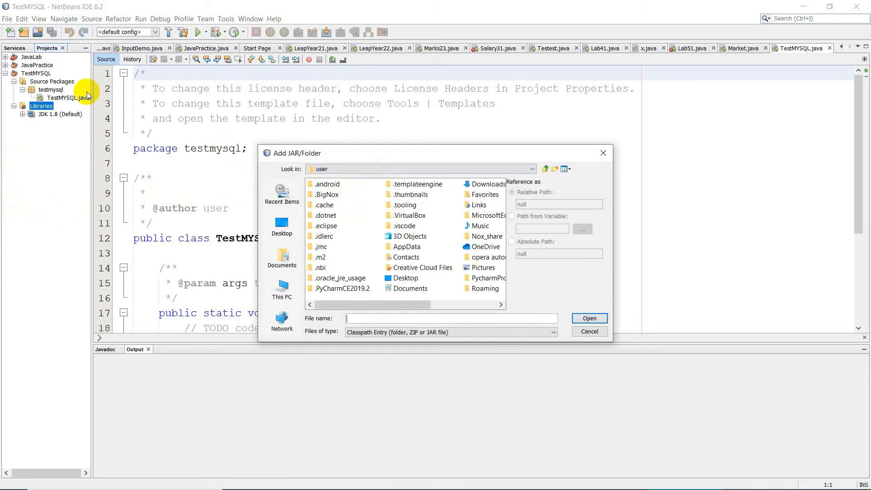
scroll(393, 209, right, 3)
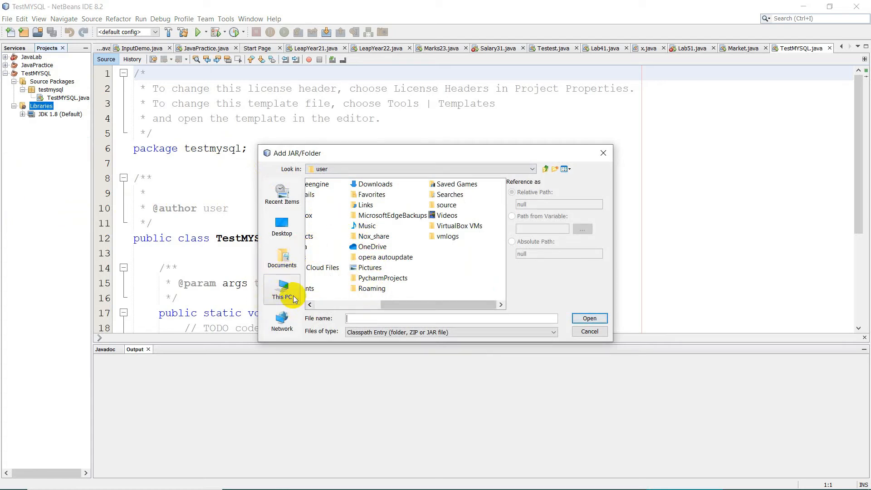
scroll(372, 250, left, 3)
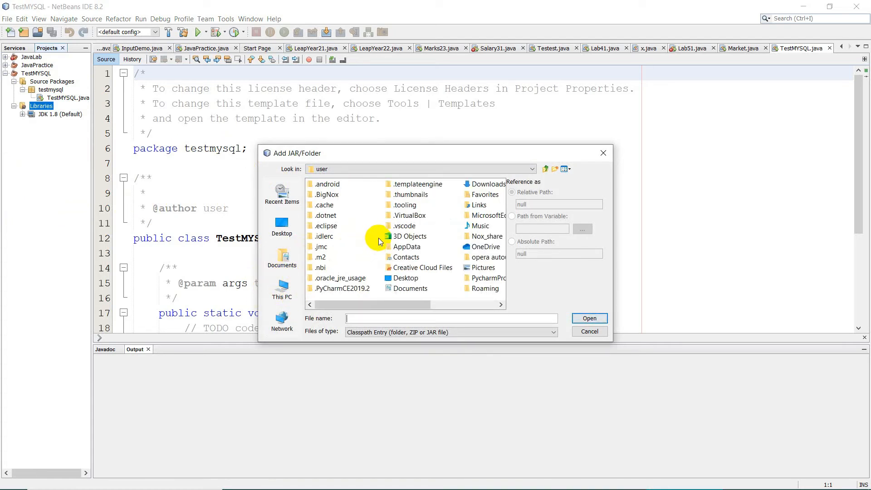
click(282, 297)
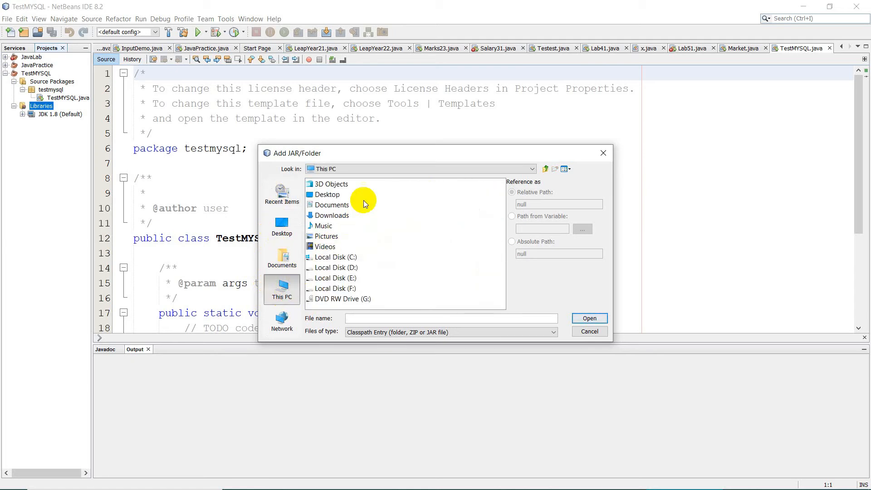
double_click(331, 215)
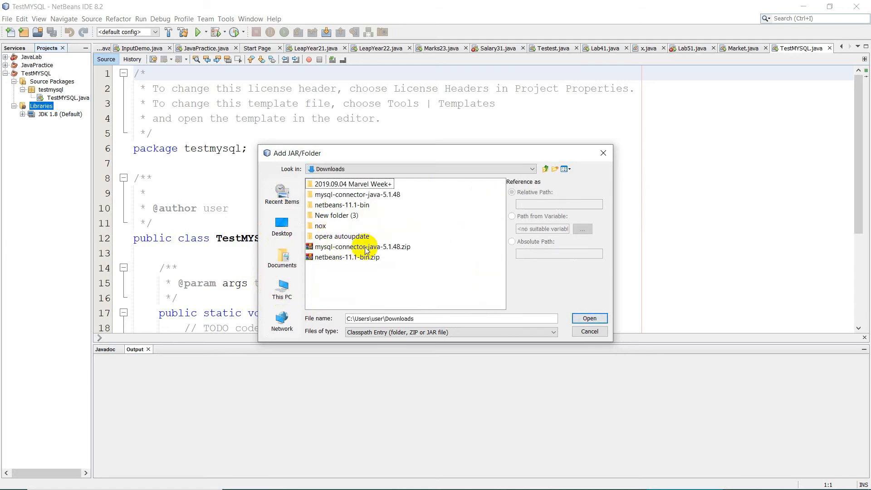
double_click(377, 194)
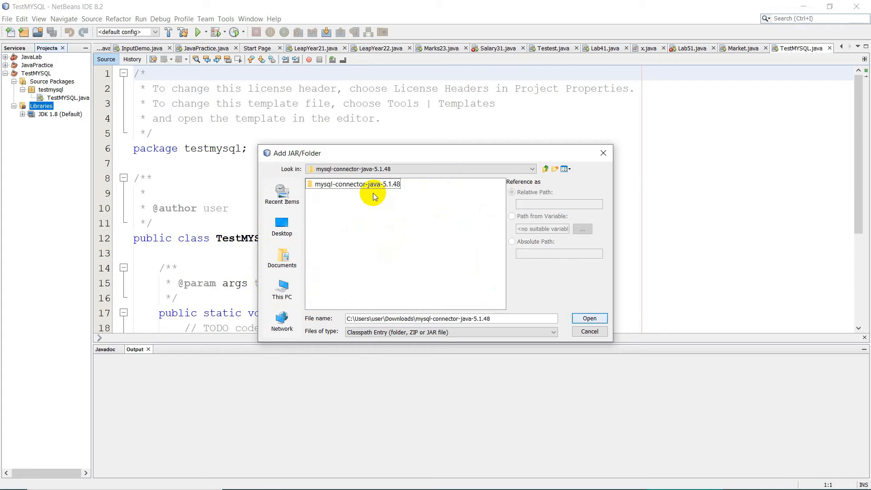
double_click(373, 185)
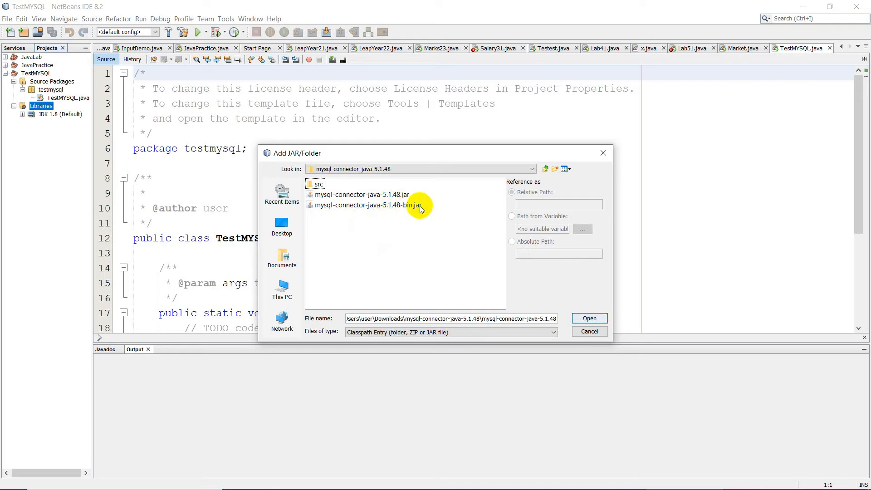
click(366, 207)
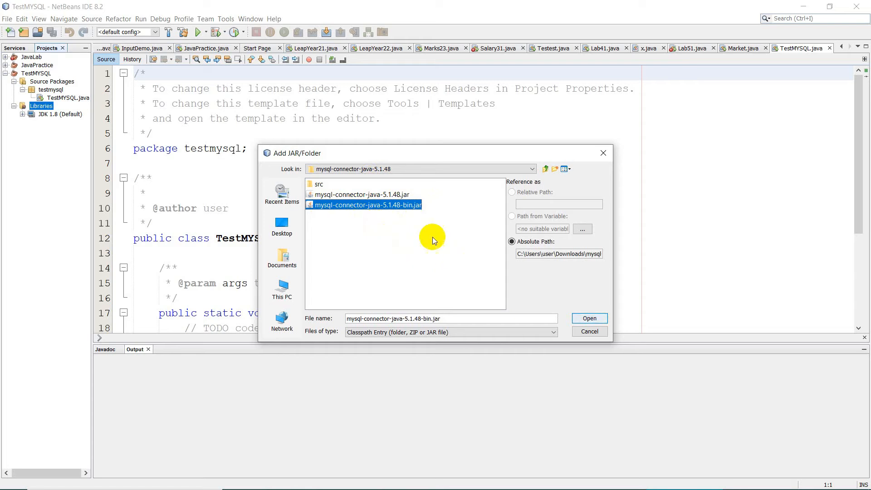
click(594, 318)
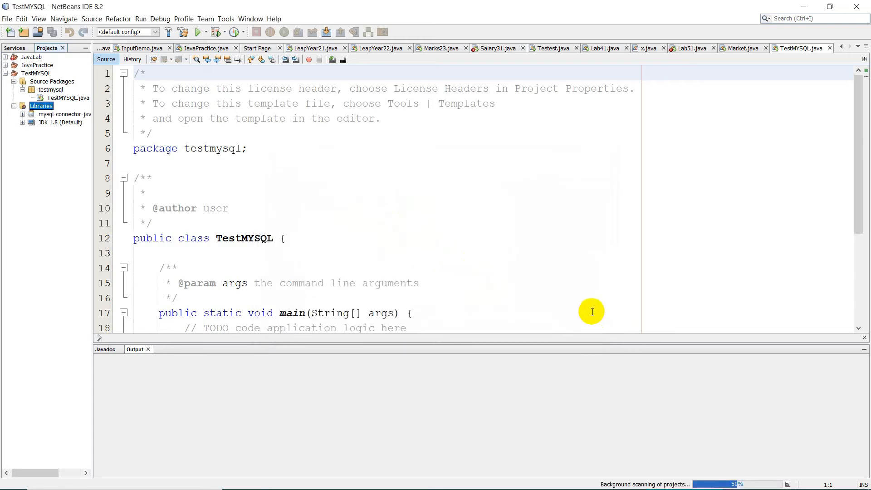
double_click(46, 117)
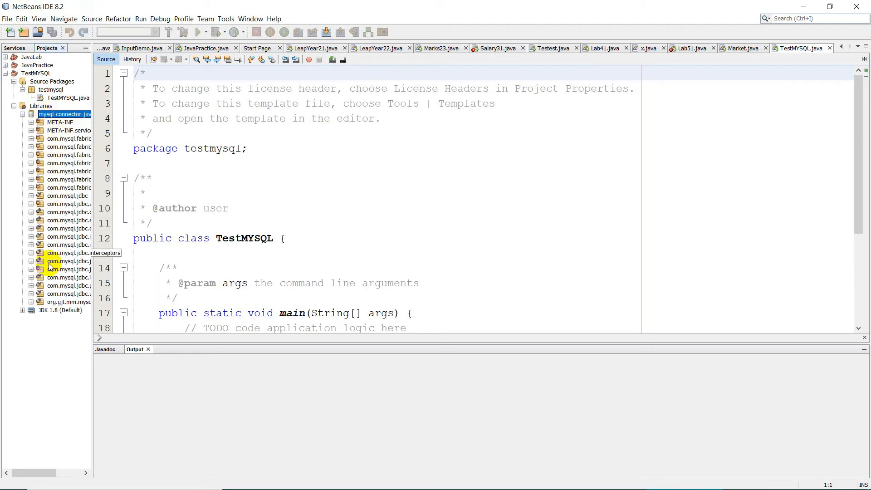
- Collapse the package list of the MySQL connector JAR under the TestMYSQL project's libraries
click(22, 114)
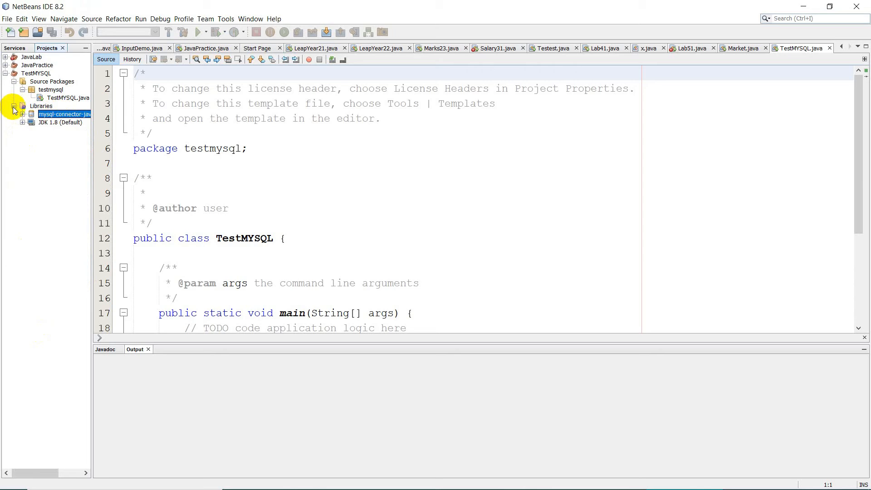
click(14, 107)
click(13, 106)
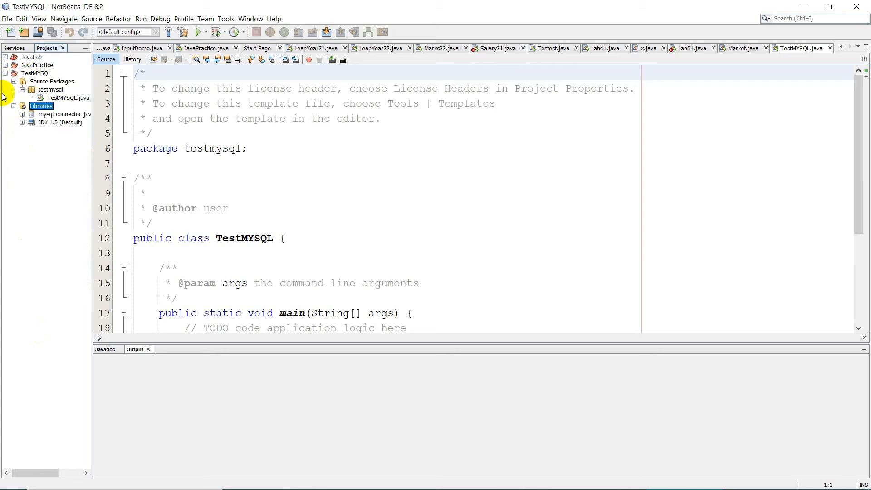
- Create a JFrame Form named NewMYSQL in the testmysql package
right_click(33, 92)
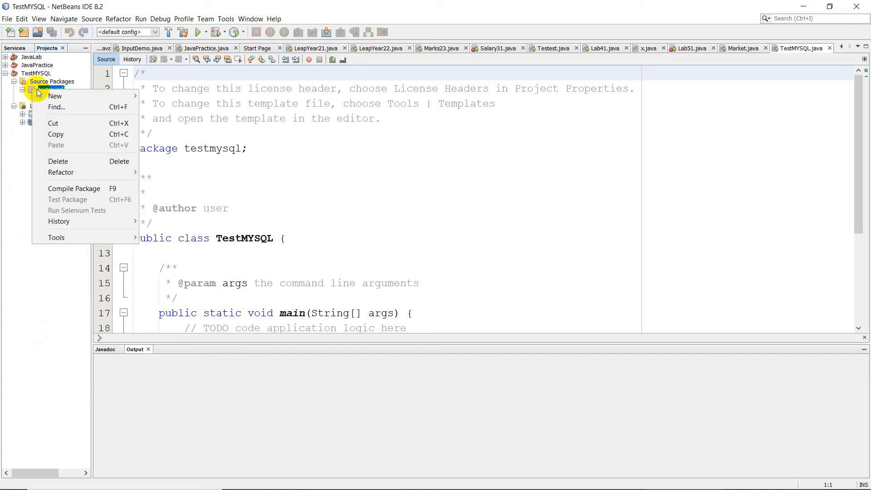
mouse_move(61, 98)
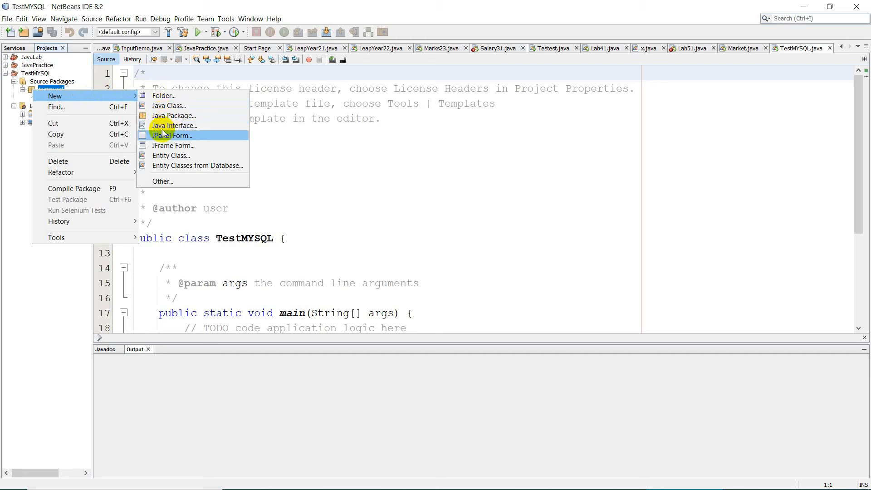
click(187, 146)
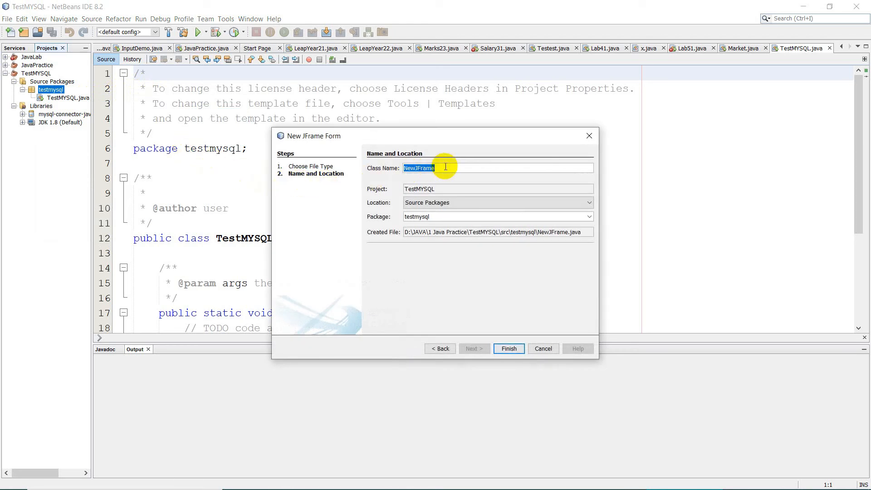
key(BackSpace)
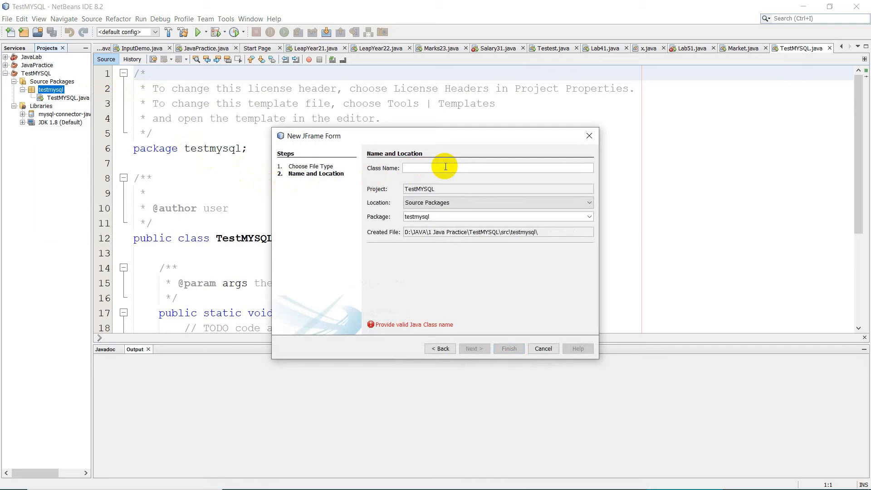
text(NEW)
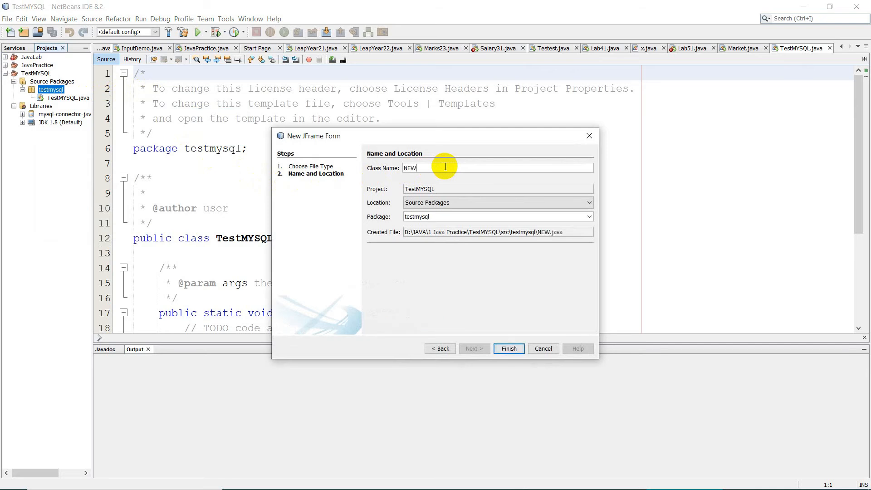
key(BackSpace)
text(wMYSQL)
click(508, 348)
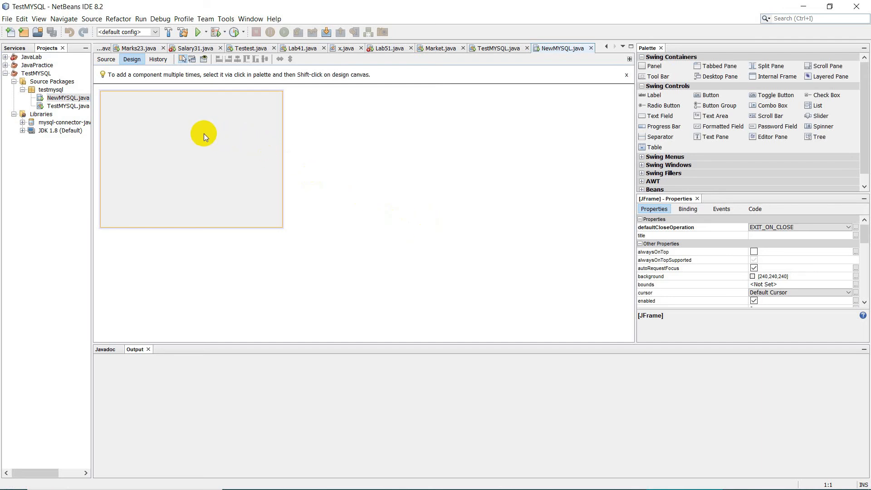
- Add a Button near the top centre of the form and size it to about 112 by 49 pixels
click(331, 210)
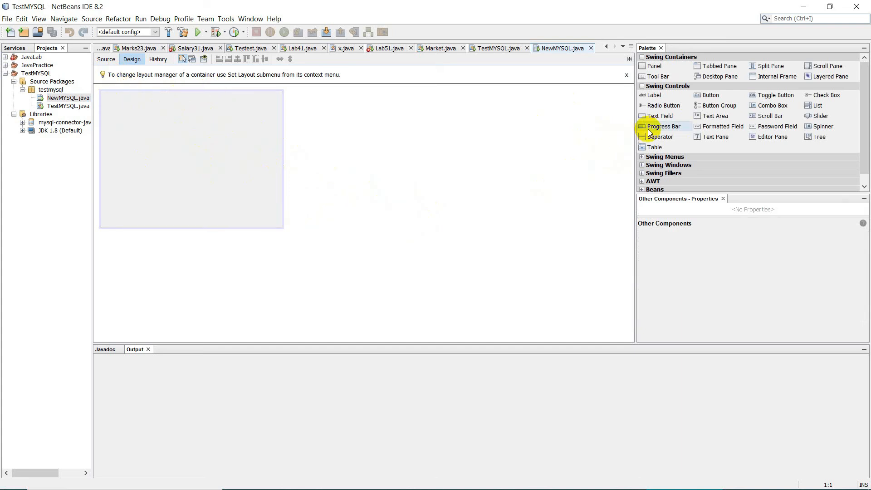
click(701, 97)
click(203, 142)
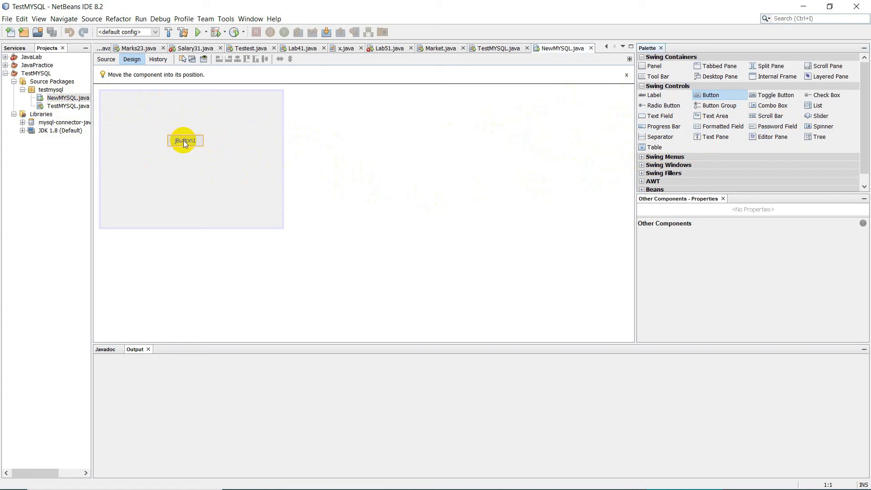
click(179, 141)
drag(180, 138, 186, 101)
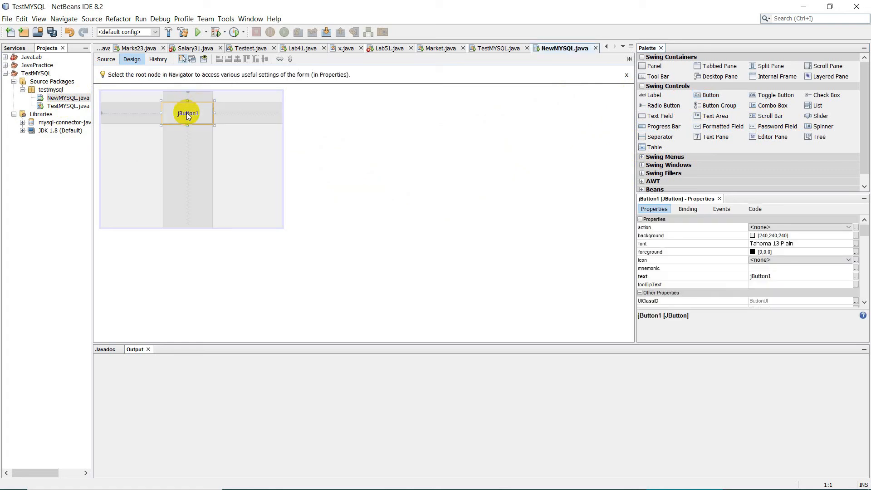
- Generate the action handler for the new button, review its code, and return to the form's design view
double_click(188, 116)
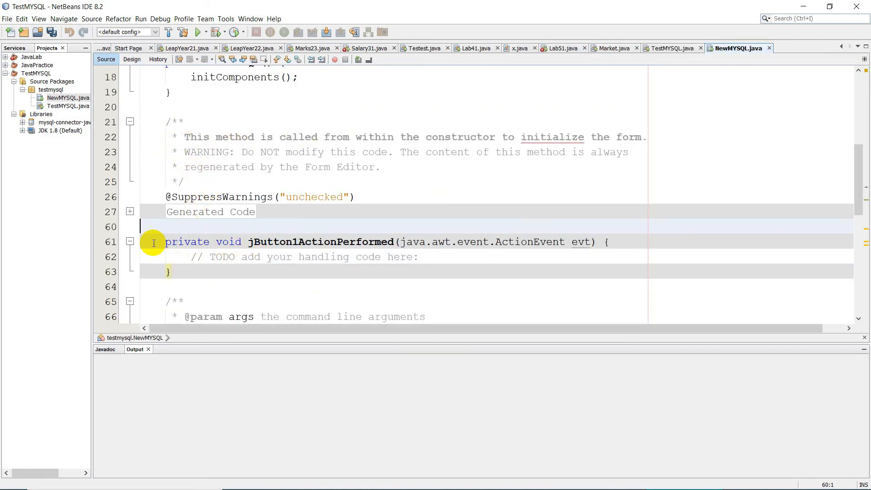
drag(155, 242, 535, 271)
click(454, 272)
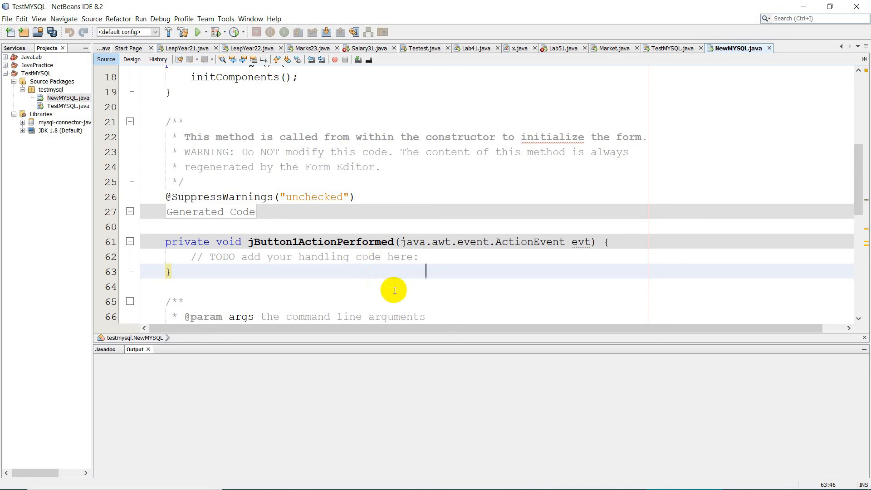
click(132, 59)
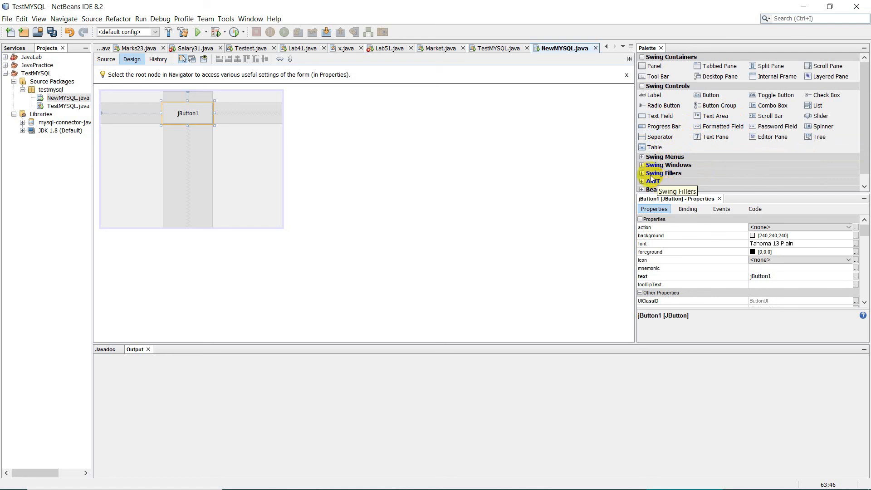
click(642, 158)
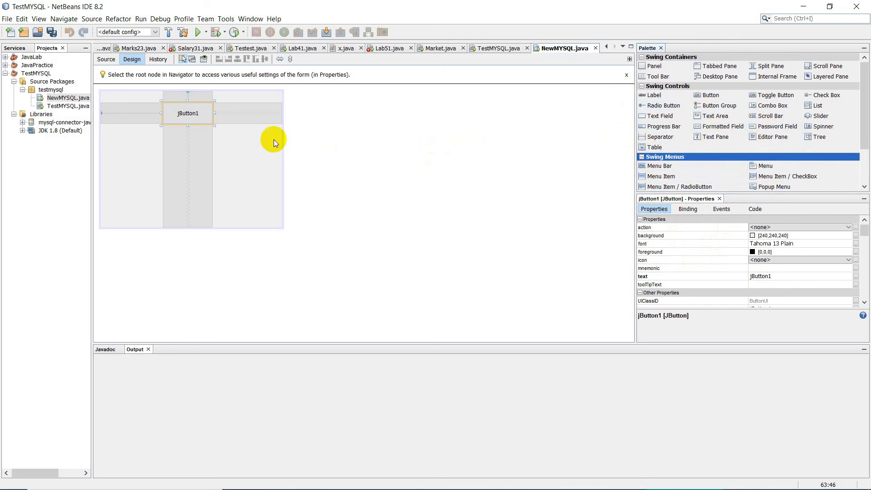
click(715, 116)
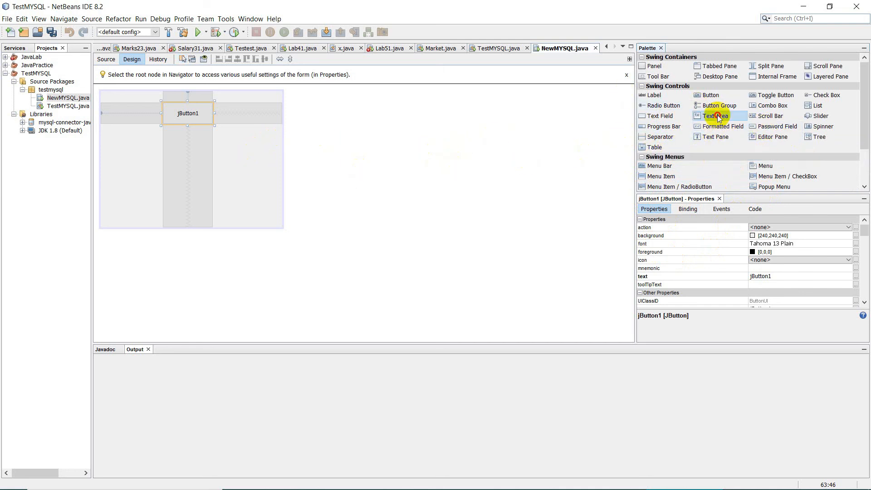
click(217, 181)
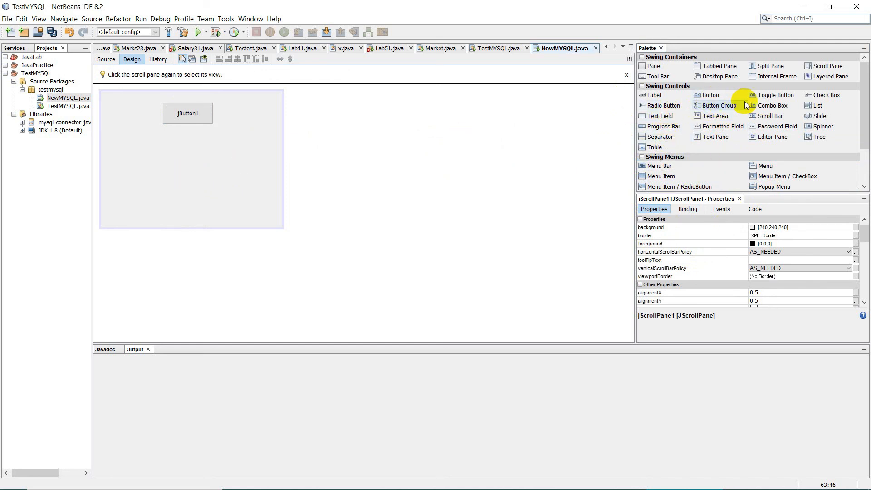
- Add a Toggle Button below jButton1 on the form and enlarge it to about 150 by 39 pixels
click(774, 94)
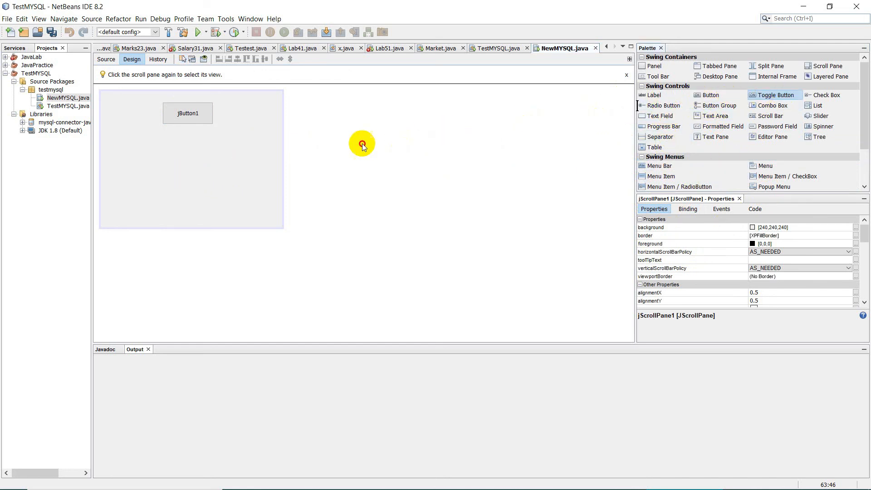
click(175, 162)
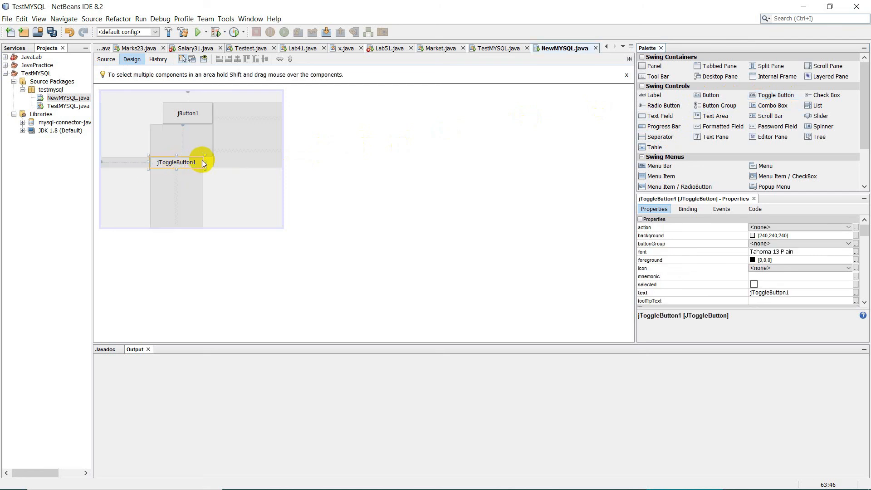
drag(207, 162, 183, 175)
click(198, 162)
- Generate the toggle button's action handler, review the generated source code, and return to the form's design view
double_click(184, 165)
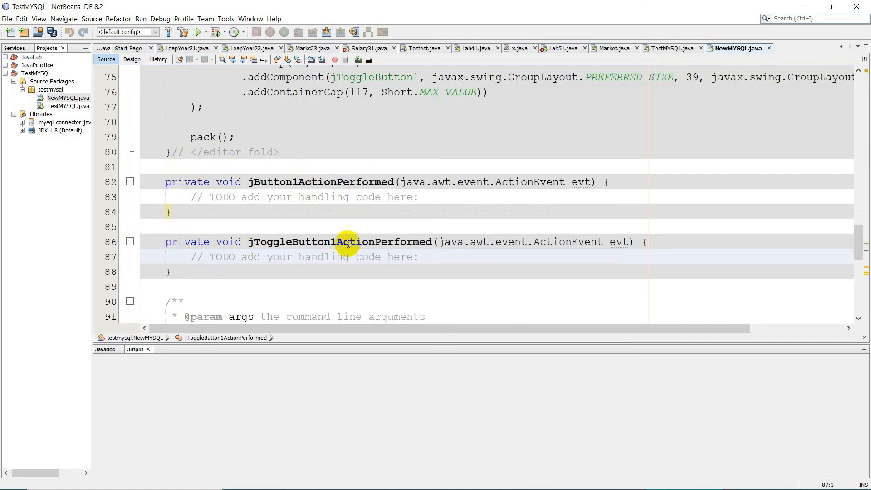
click(443, 261)
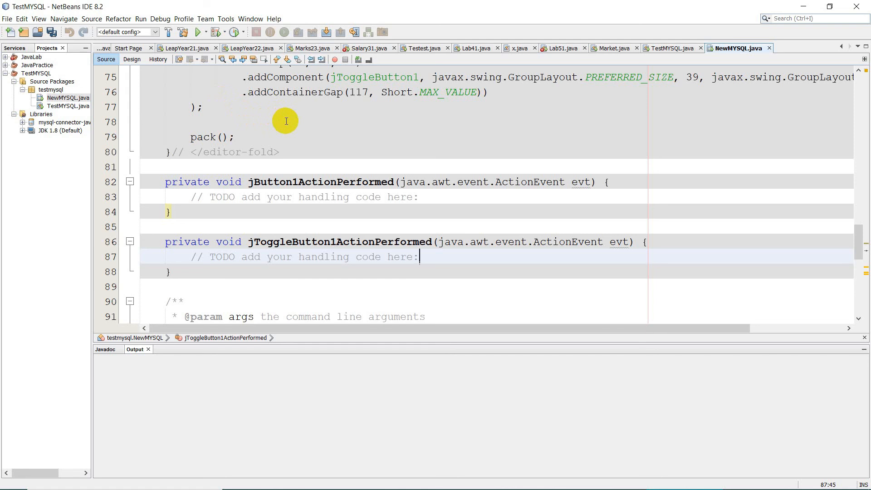
scroll(289, 122, up, 4)
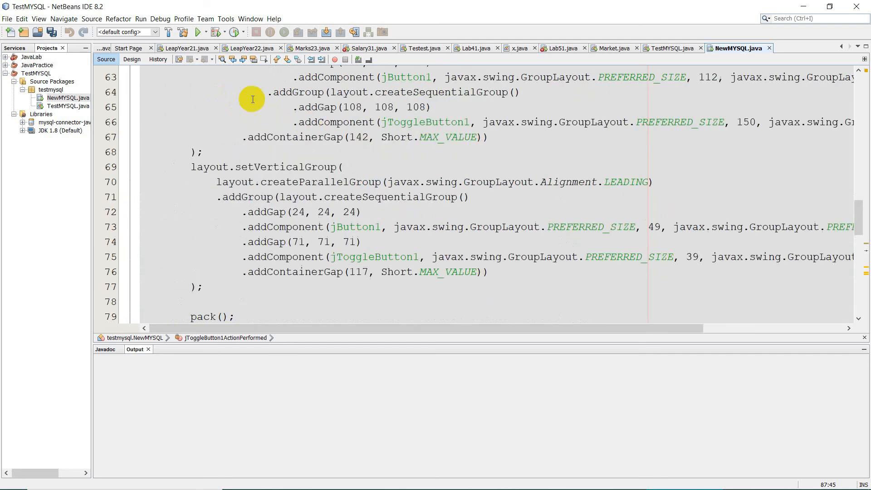
click(132, 59)
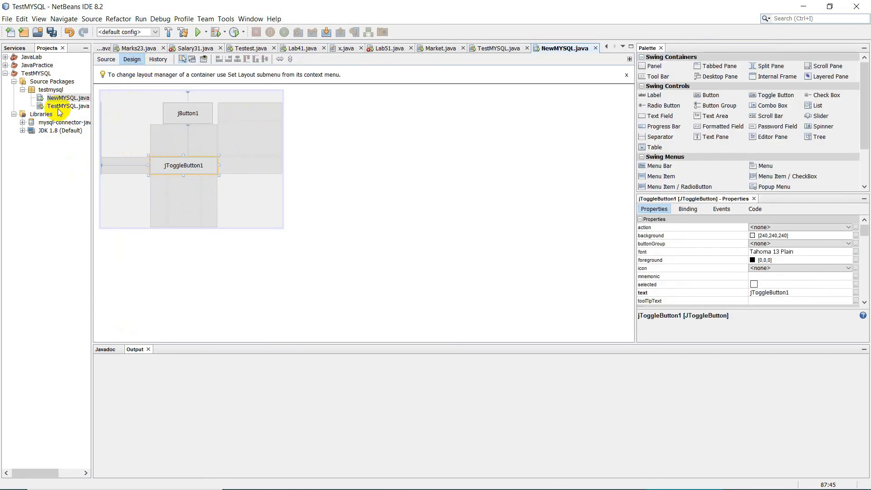